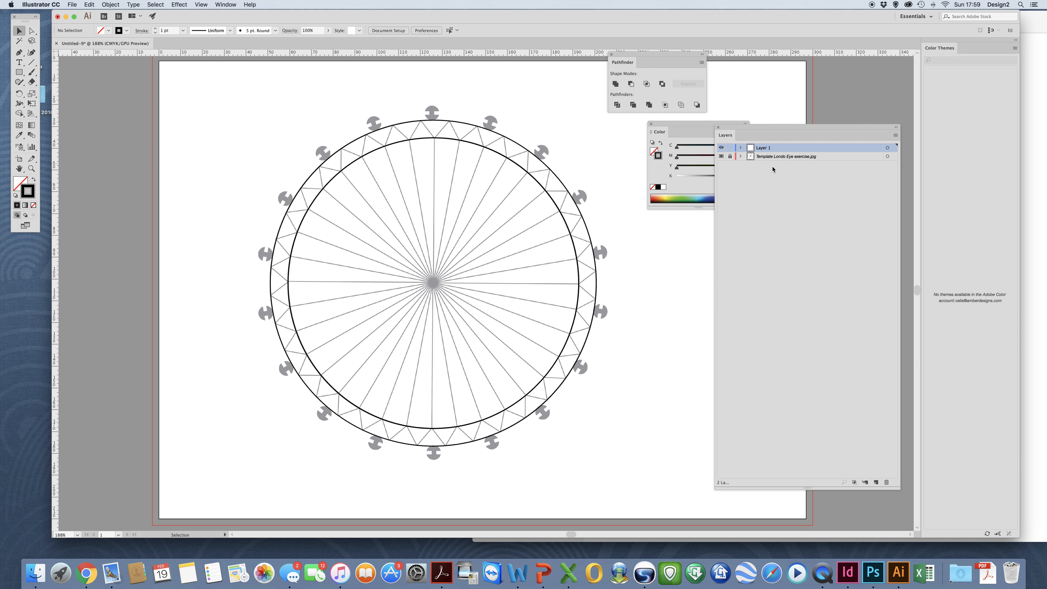
Move the Layers panel nearer the drawing and briefly hide, then re-show, the London Eye template.
drag(742, 132, 607, 128)
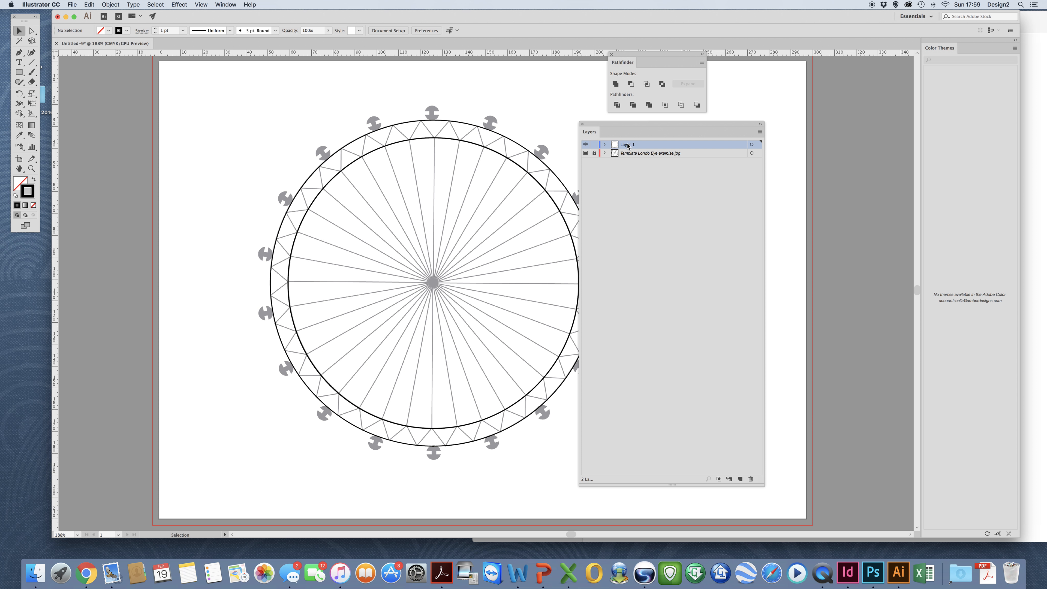
click(585, 152)
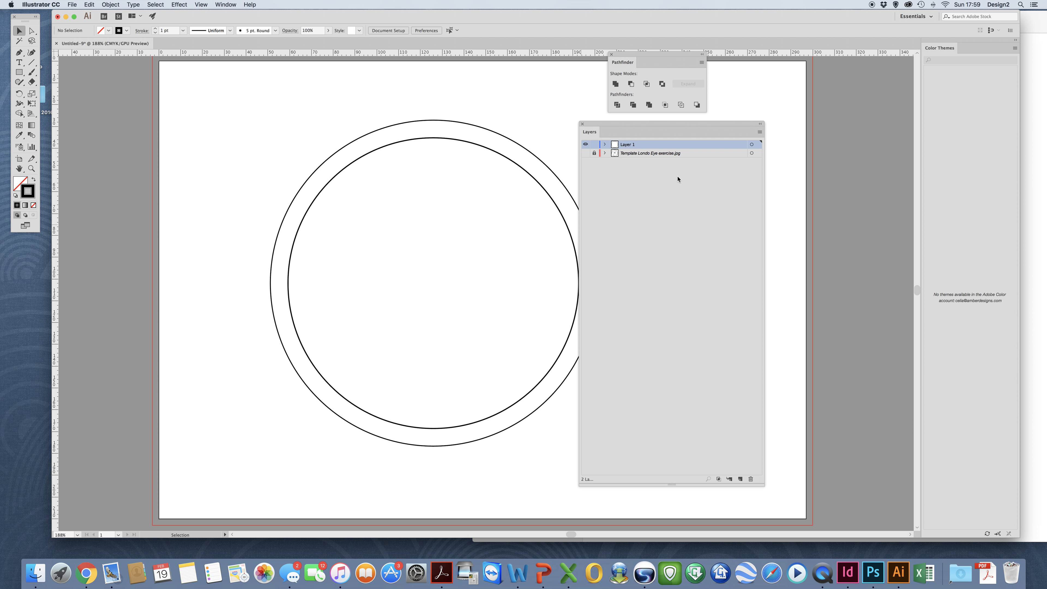
click(585, 153)
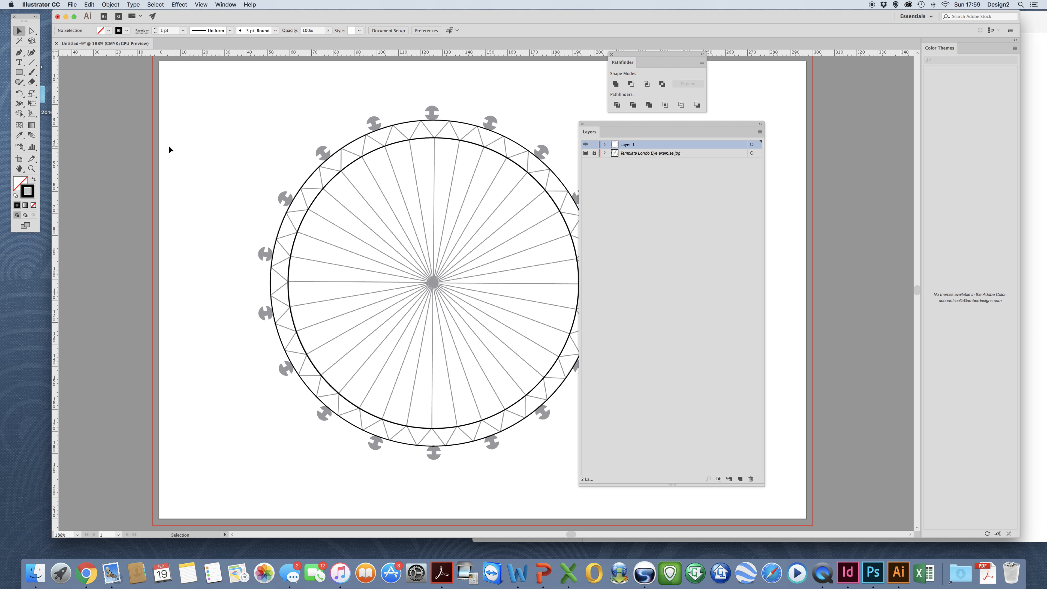
Draw a perfect circle above-left of the wheel and a rectangle overlapping its left side.
click(19, 73)
drag(19, 73, 54, 95)
mouse_move(224, 102)
mouse_down()
mouse_move(266, 159)
mouse_move(287, 164)
mouse_up()
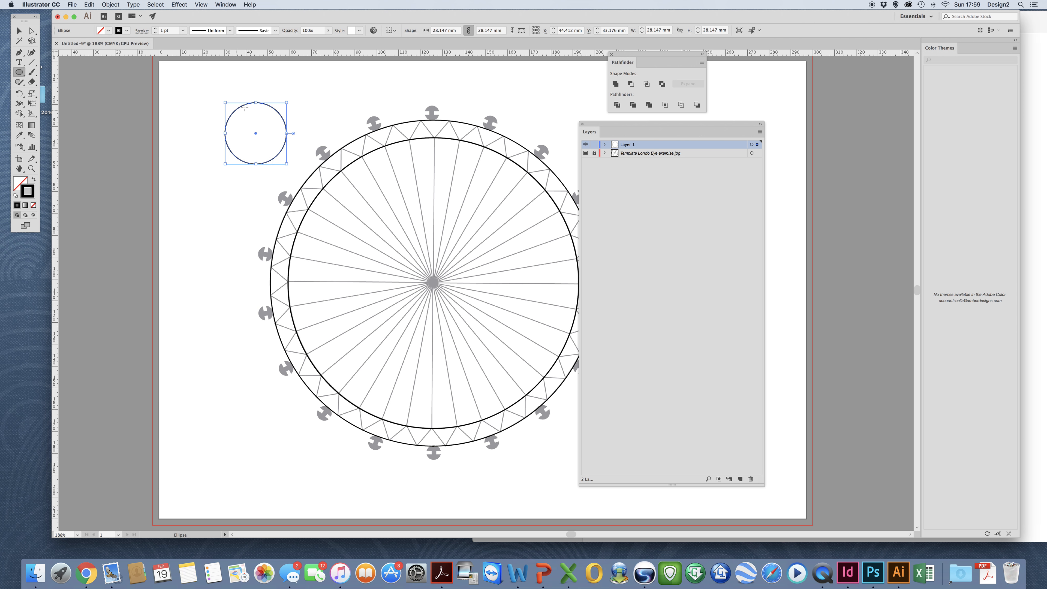
drag(20, 72, 58, 72)
drag(201, 122, 244, 145)
Copy the rectangle straight across to the circle's right side and centre all three vertically.
key(v)
drag(211, 124, 273, 128)
drag(222, 103, 278, 154)
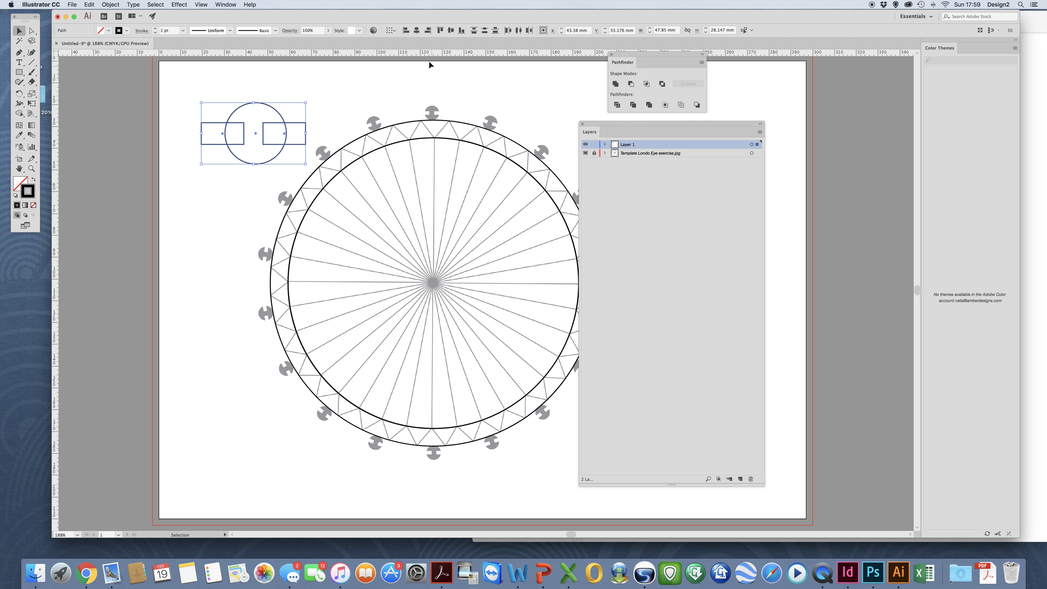
click(485, 31)
Nudge the left rectangle slightly right, then reselect the circle and both rectangles.
click(170, 117)
drag(205, 109, 211, 136)
key(Right)
key(Right)
key(Right)
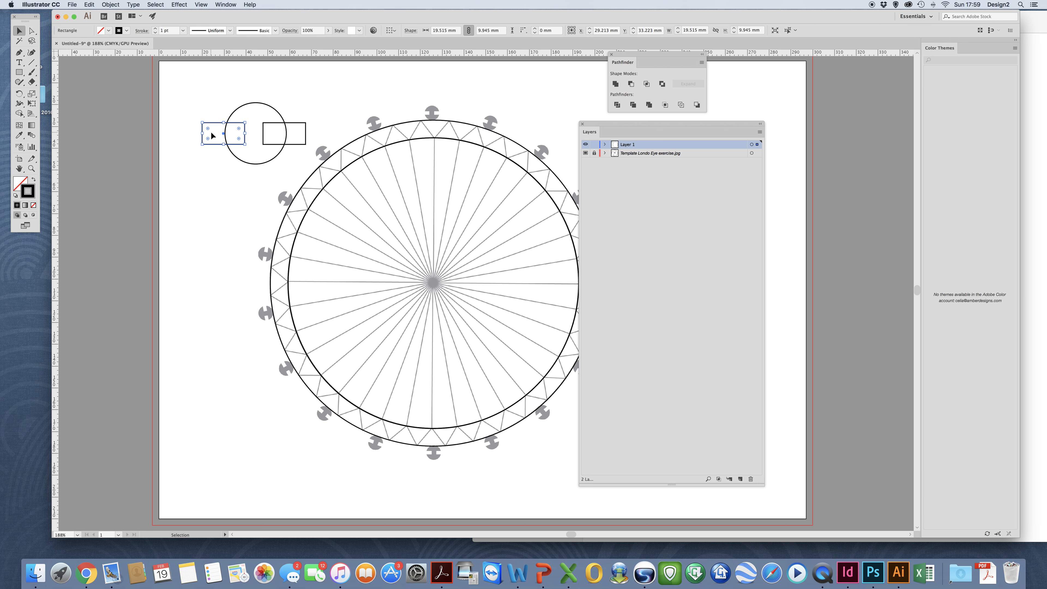
click(194, 106)
drag(214, 103, 277, 151)
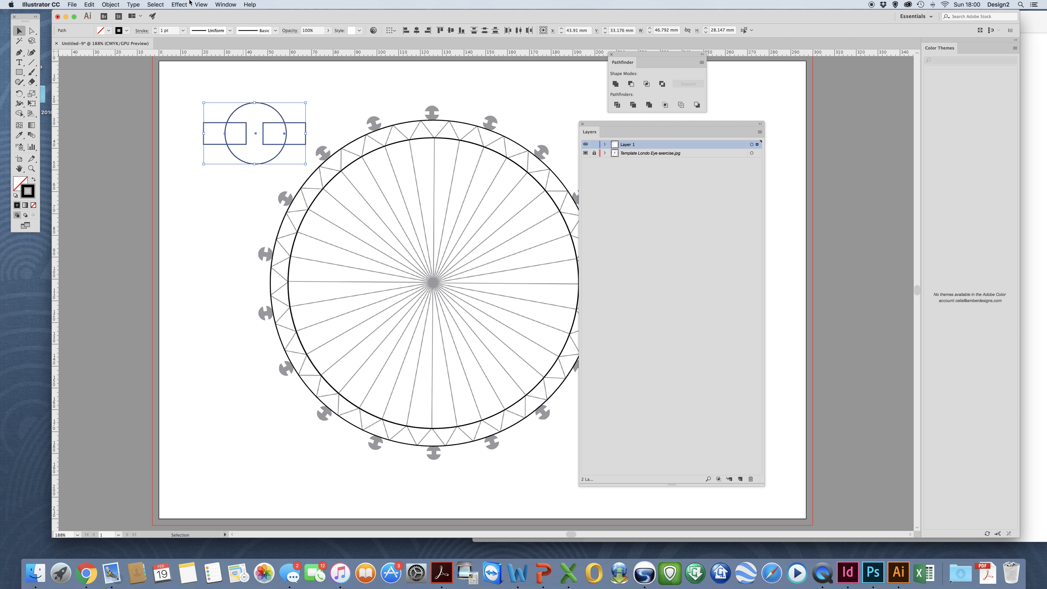
click(229, 4)
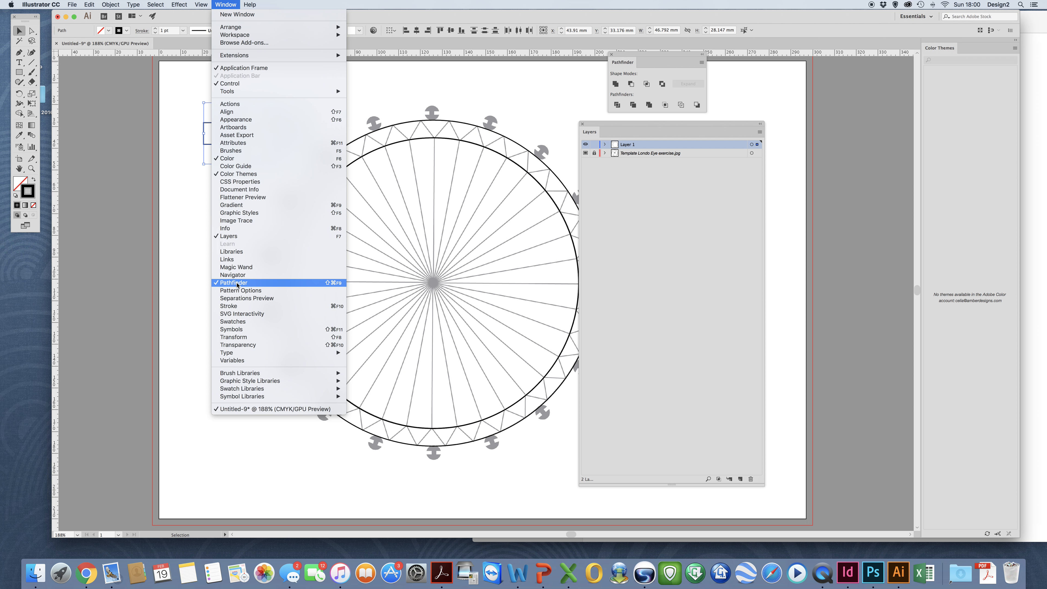
Apply Pathfinder Minus Front to make the capsule, fill it black, and scale it onto the top template pod.
click(542, 104)
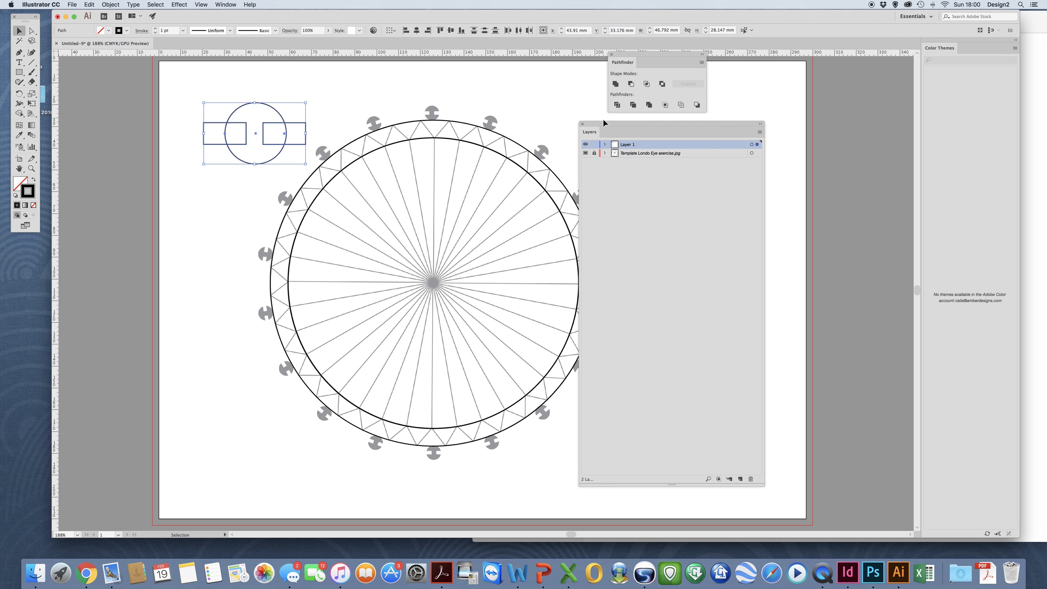
click(631, 84)
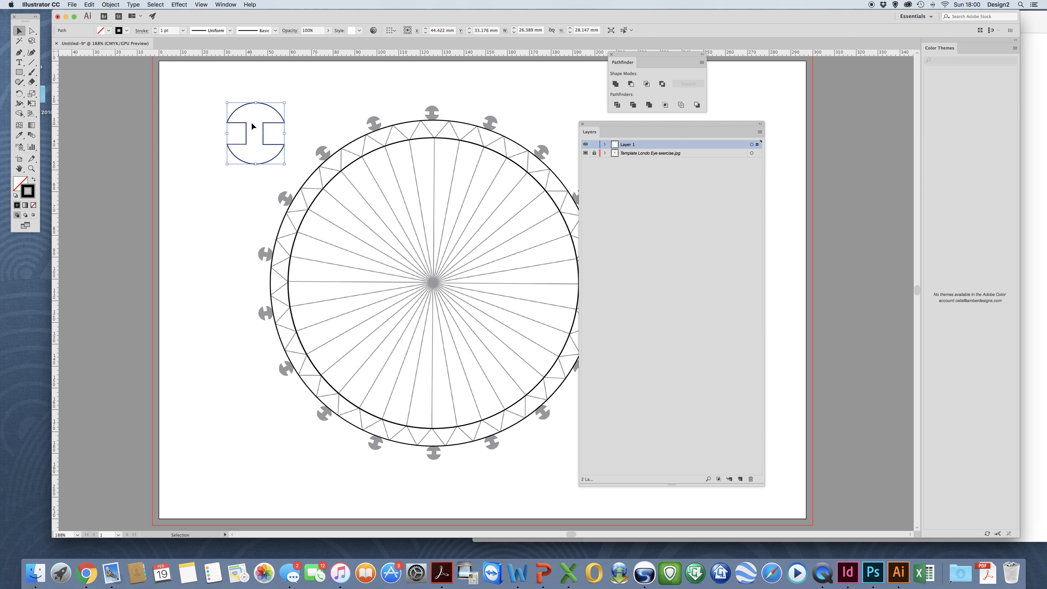
click(33, 179)
drag(227, 103, 268, 147)
drag(426, 125, 438, 103)
click(383, 107)
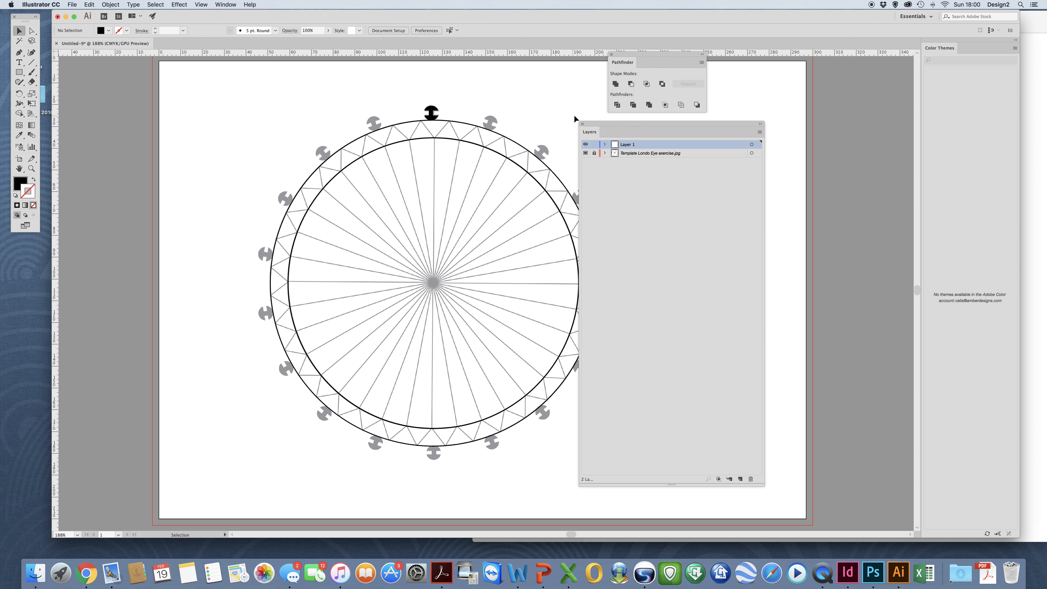
Move the Layers panel aside, nudge the black capsule onto the top pod, and select it with the Rotate tool.
drag(596, 125, 709, 125)
drag(434, 109, 434, 108)
click(455, 99)
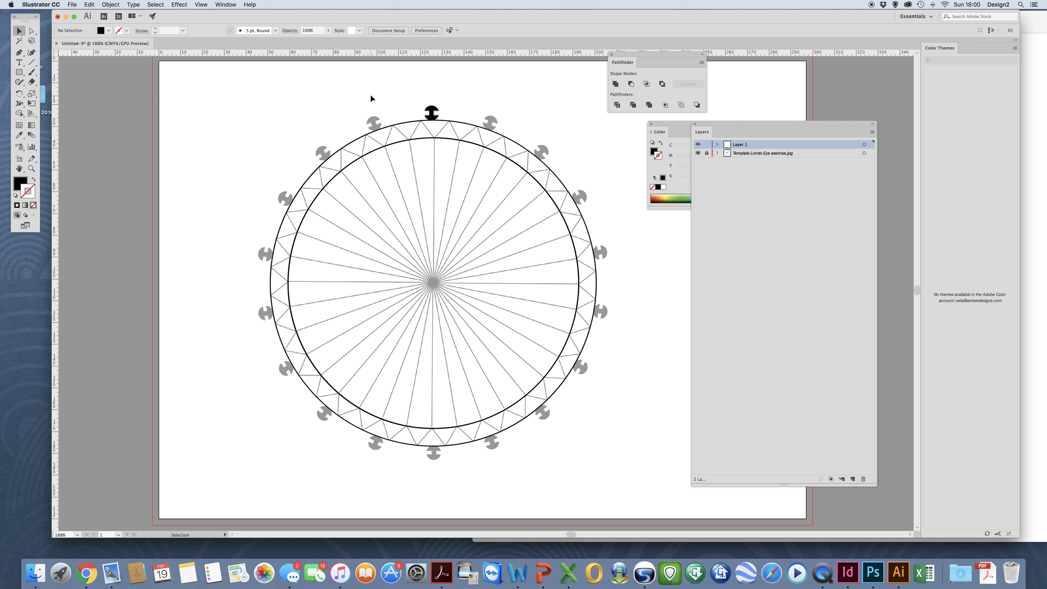
click(19, 94)
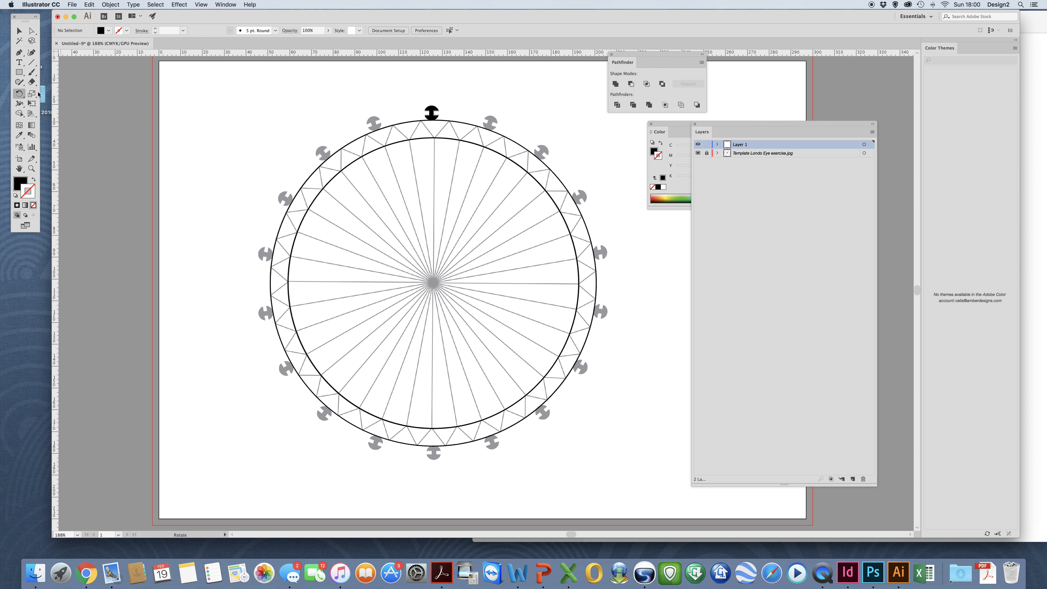
super+click(432, 113)
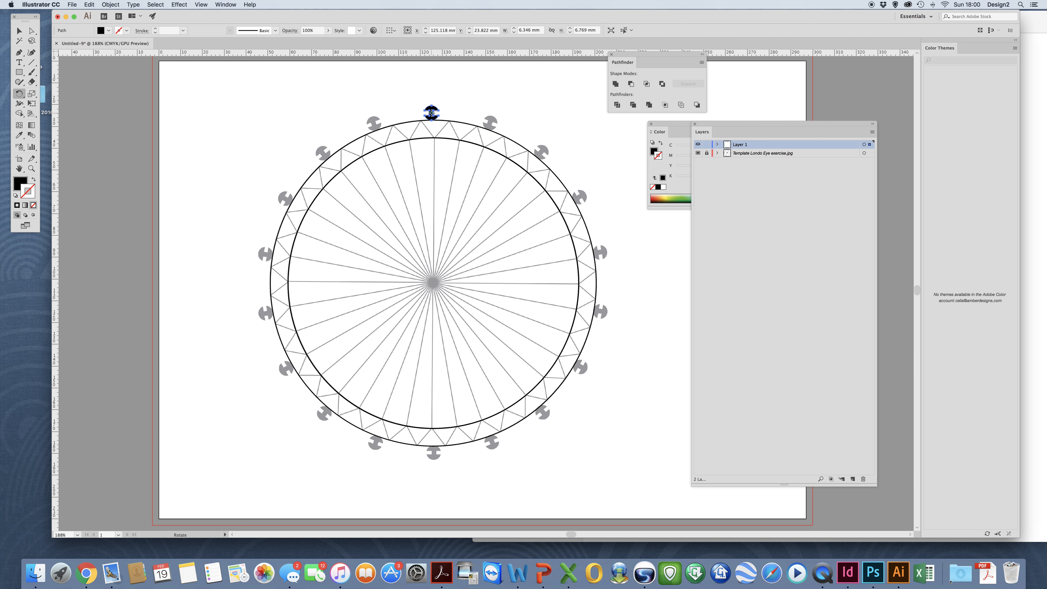
click(202, 4)
Switch to Outline view, copy the capsule rotated 360/18° about the wheel centre, and hide the template.
click(211, 15)
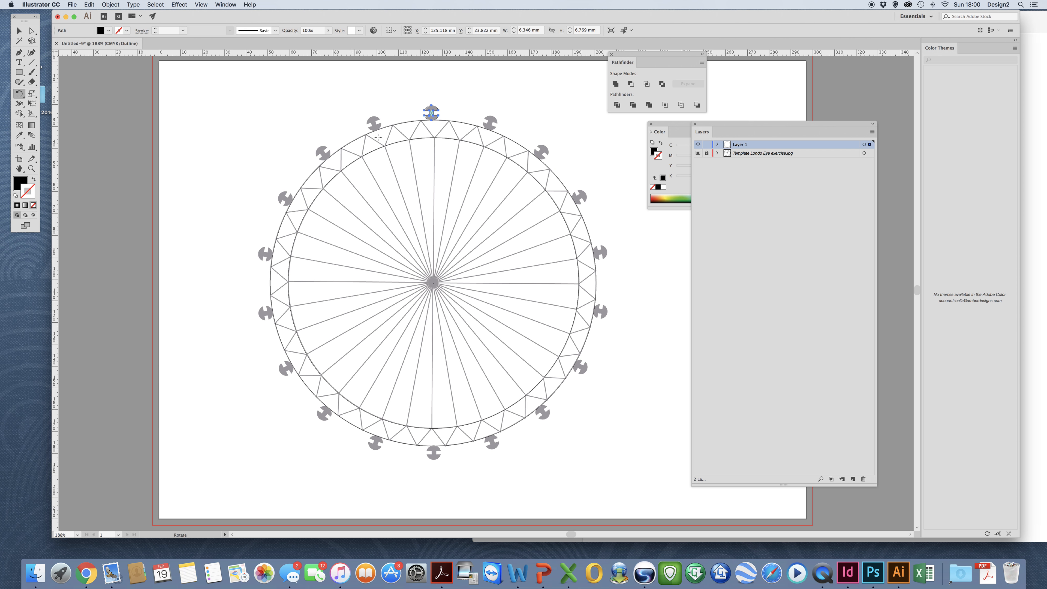
alt+click(433, 283)
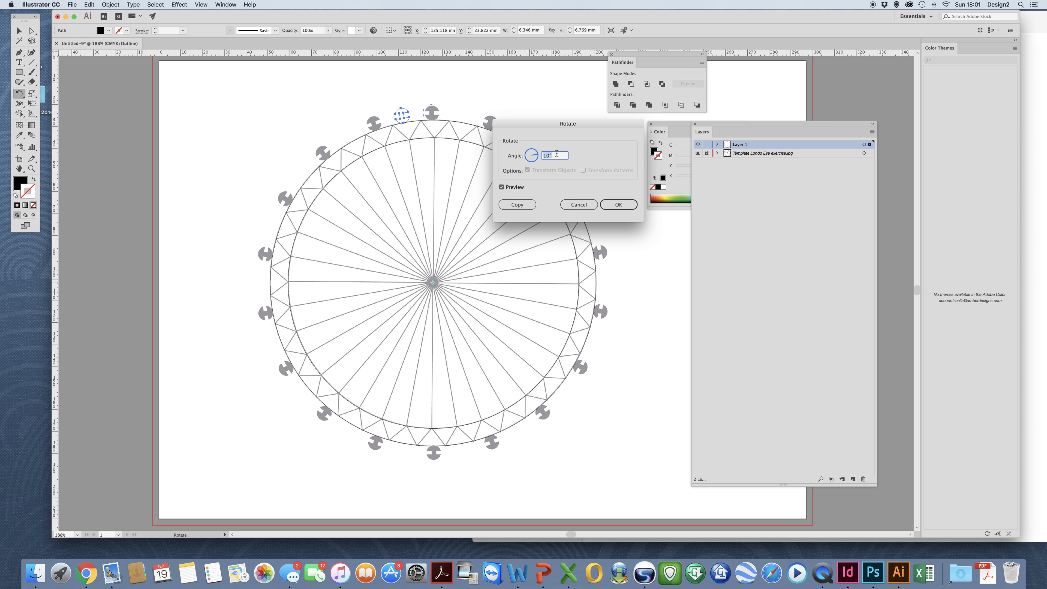
text(360/18)
click(521, 205)
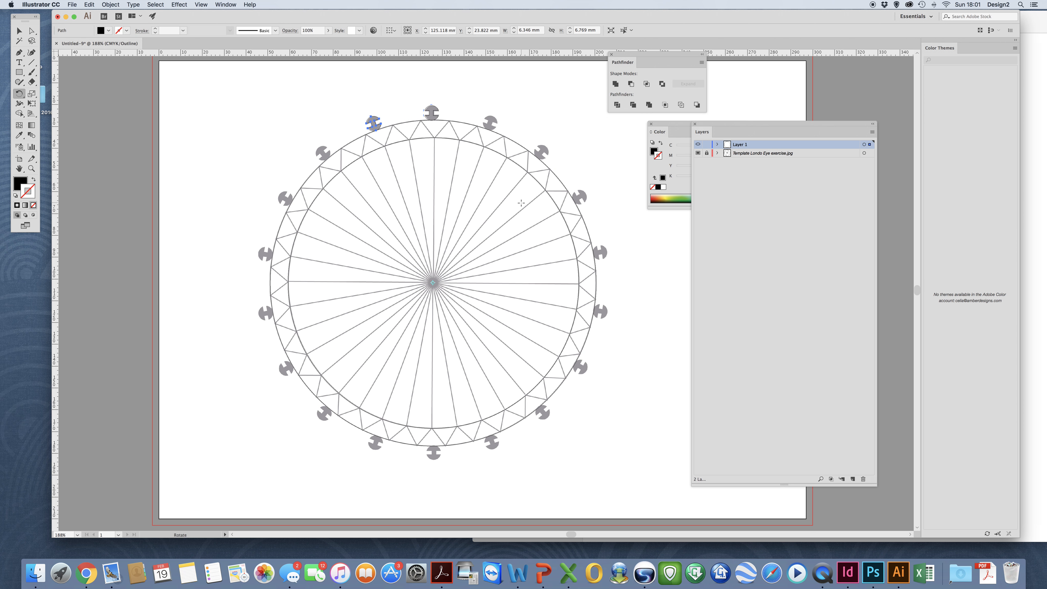
click(699, 155)
Repeat Transform Again (Cmd+D) until eighteen capsules ring the wheel.
key(v)
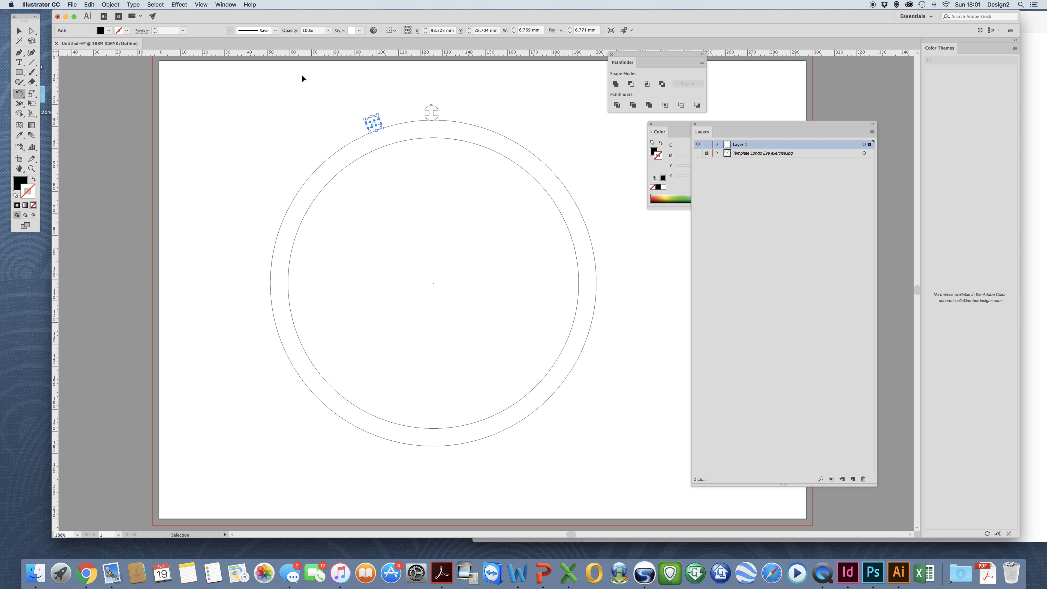
click(110, 5)
mouse_move(121, 15)
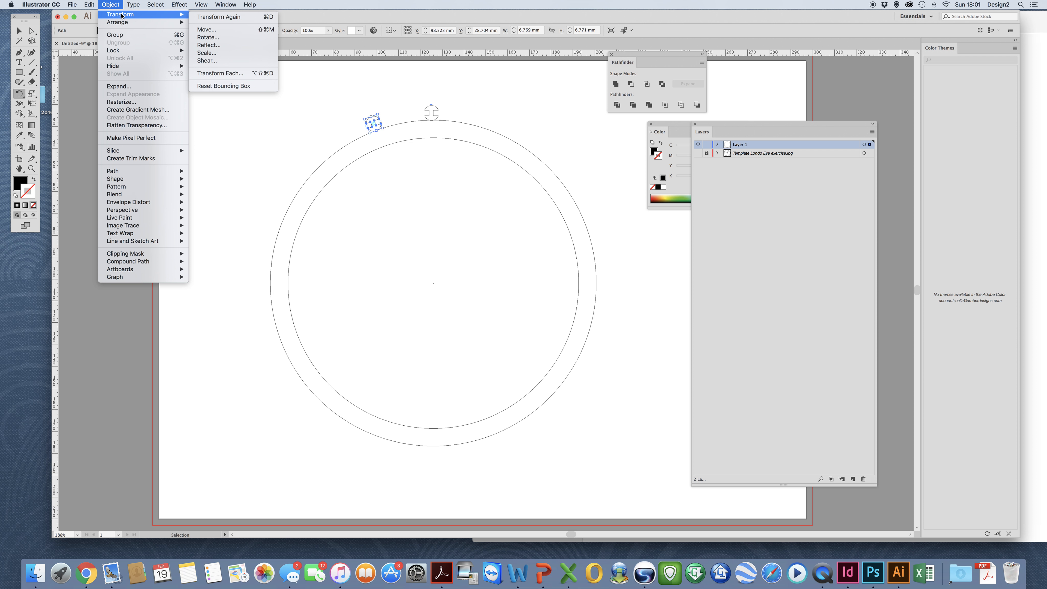
click(222, 16)
key(super+d)
key(super+d)
key(super+d)
key(super+d)
key(super+d)
key(super+d)
key(super+d)
key(super+d)
key(super+d)
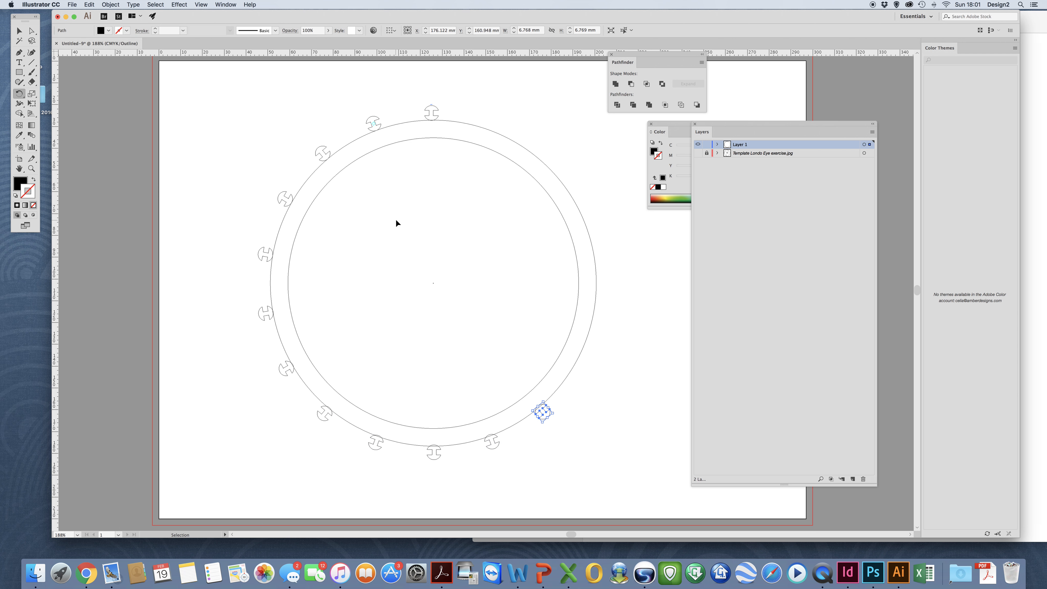
key(super+d)
key(super+d)
key(super+d)
key(super+d)
key(super+d)
key(super+d)
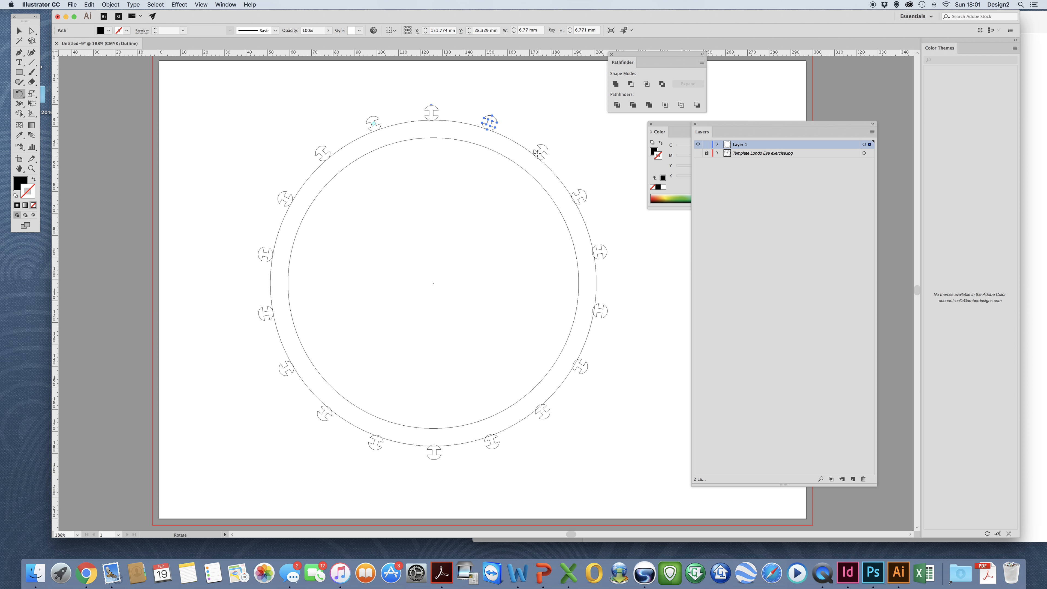
Show the template and draw a black vertical spoke from the inner ring's top to the centre.
click(698, 153)
click(31, 63)
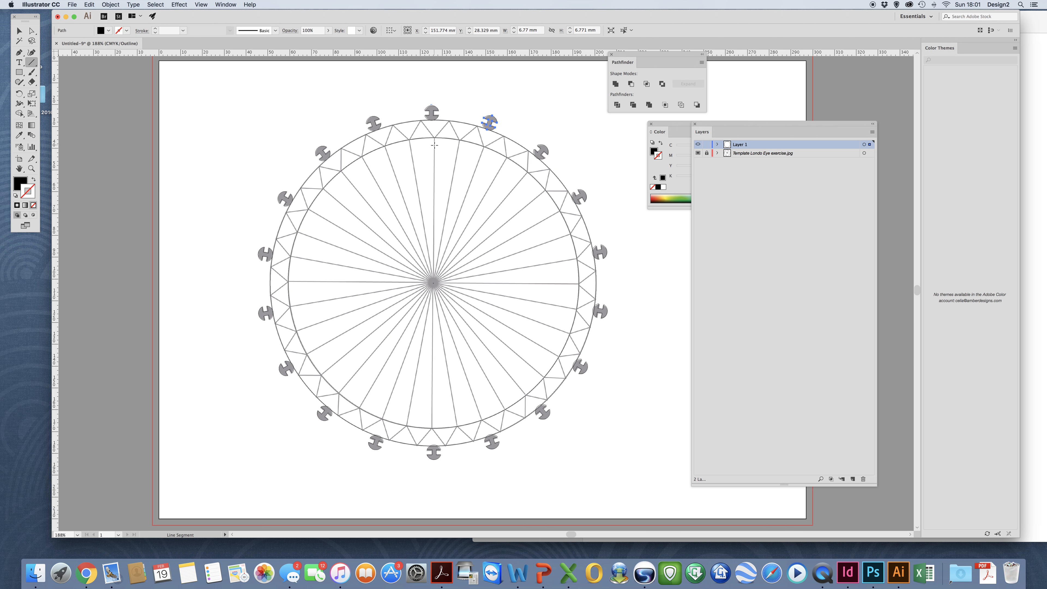
drag(434, 138, 433, 283)
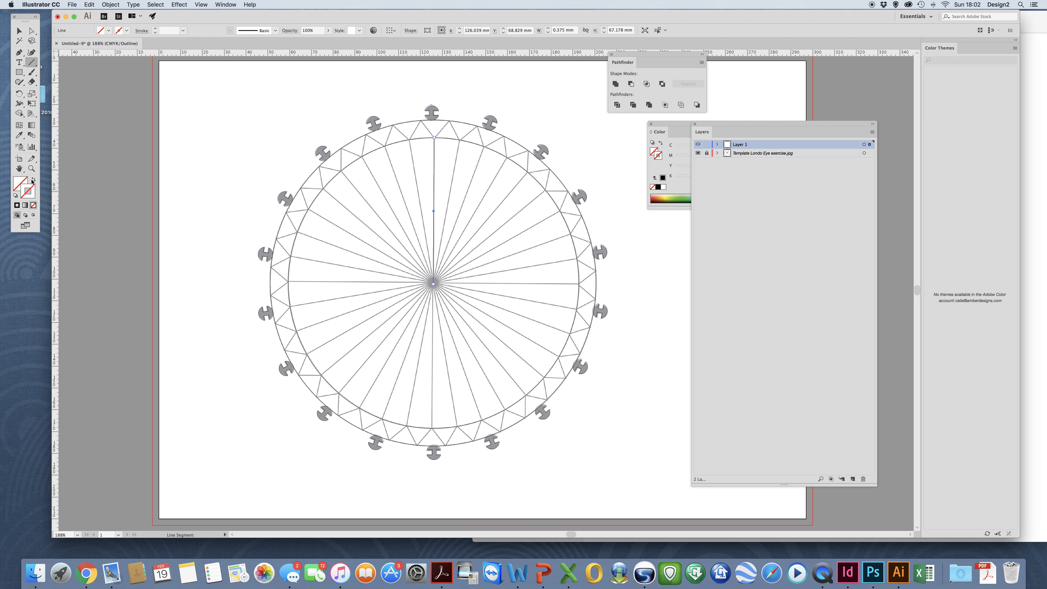
click(17, 205)
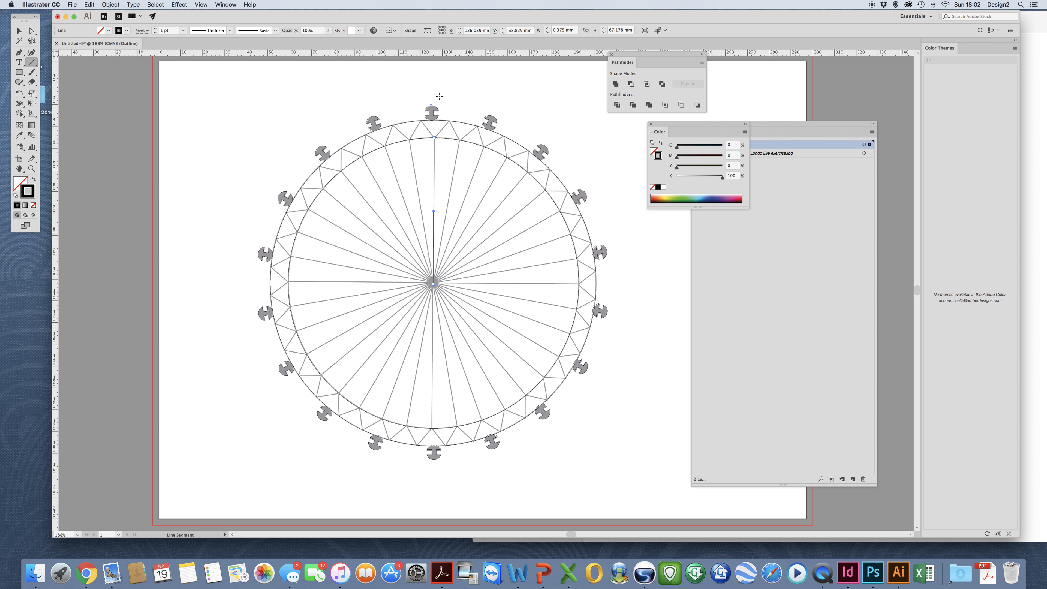
Snap the spoke's lower end exactly onto the wheel centre with Direct Selection.
key(r)
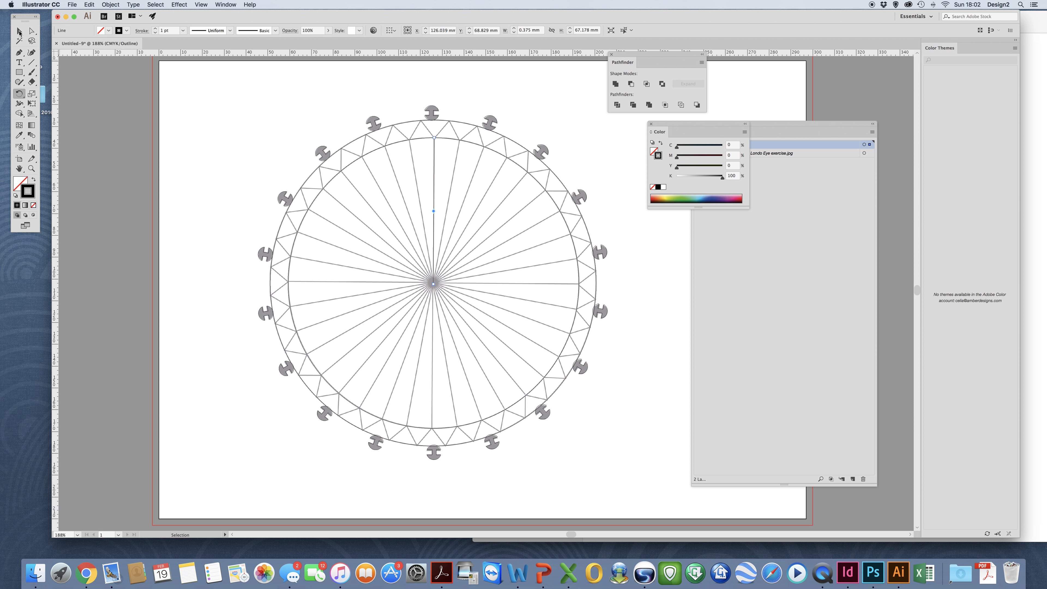
click(19, 31)
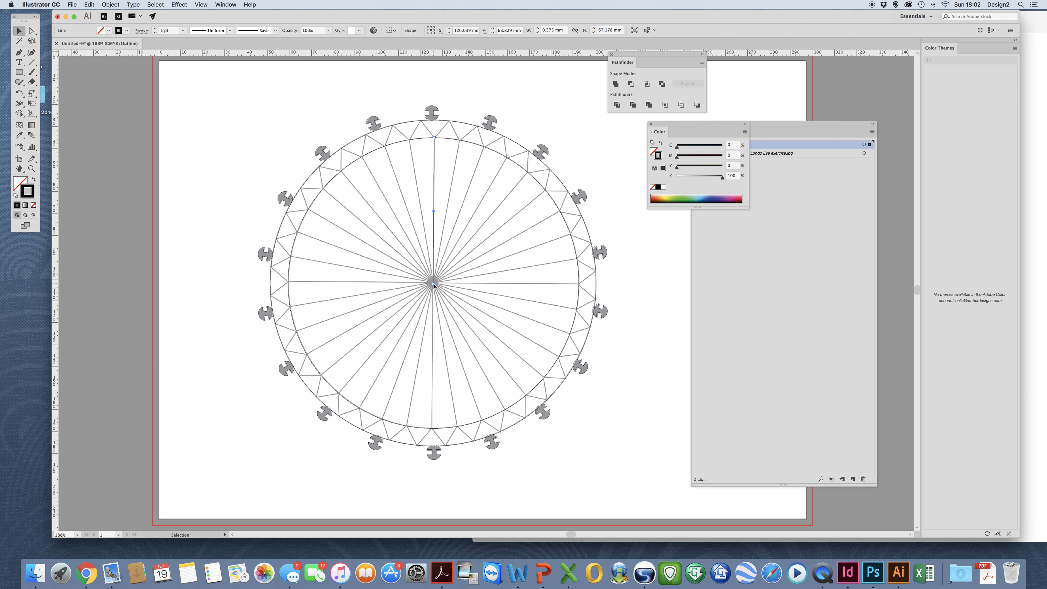
click(31, 30)
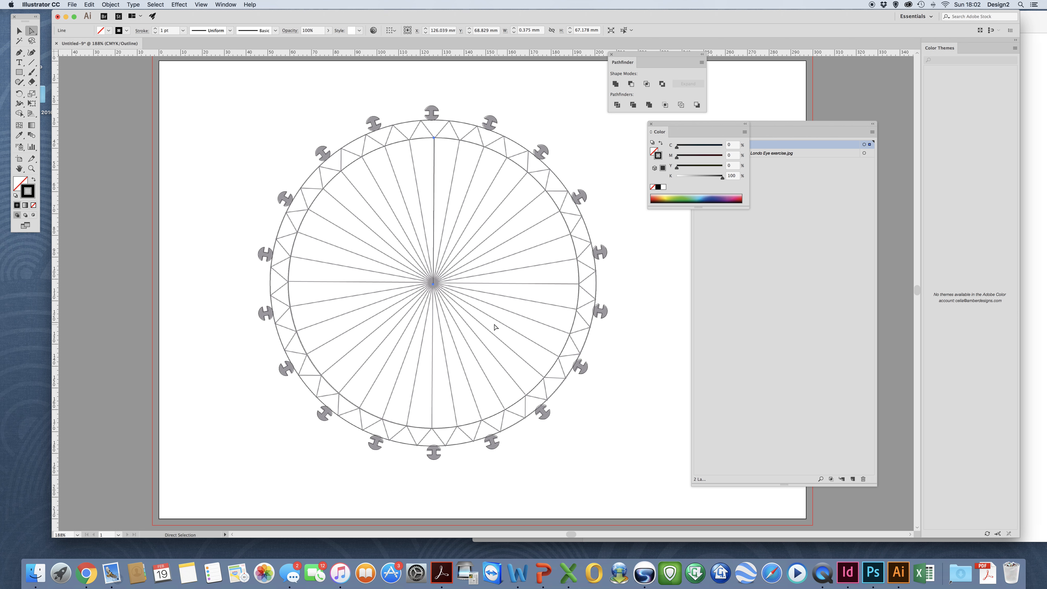
drag(434, 285, 433, 284)
key(v)
Open Rotate about the wheel centre for the spoke and enter 360 as the angle.
click(19, 93)
alt+click(433, 283)
text(3)
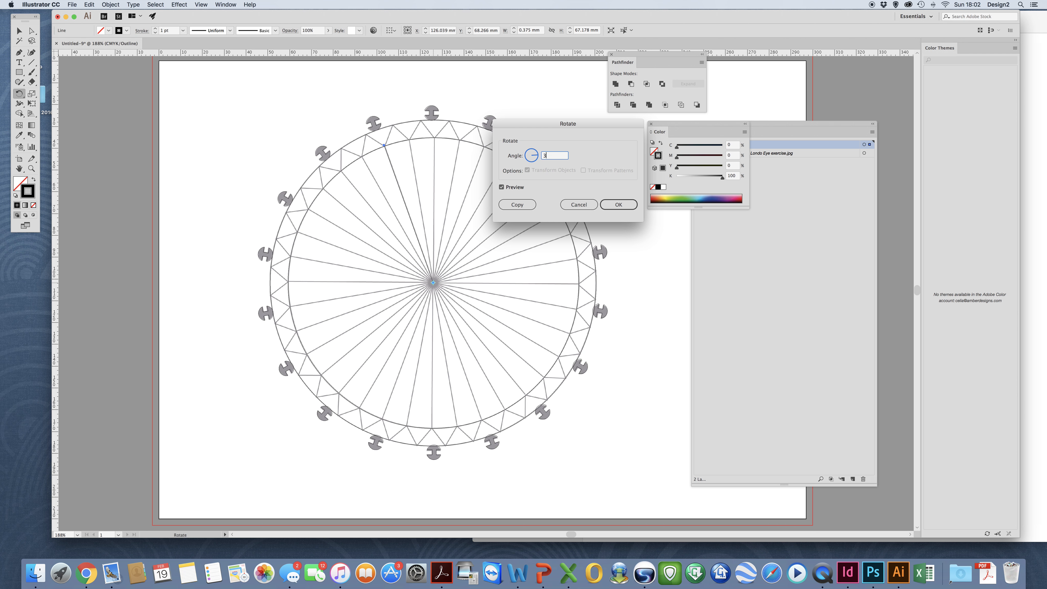
text(60/36)
Copy the spoke around the centre and press Cmd+D four times until spokes circle the ring.
click(517, 205)
click(757, 195)
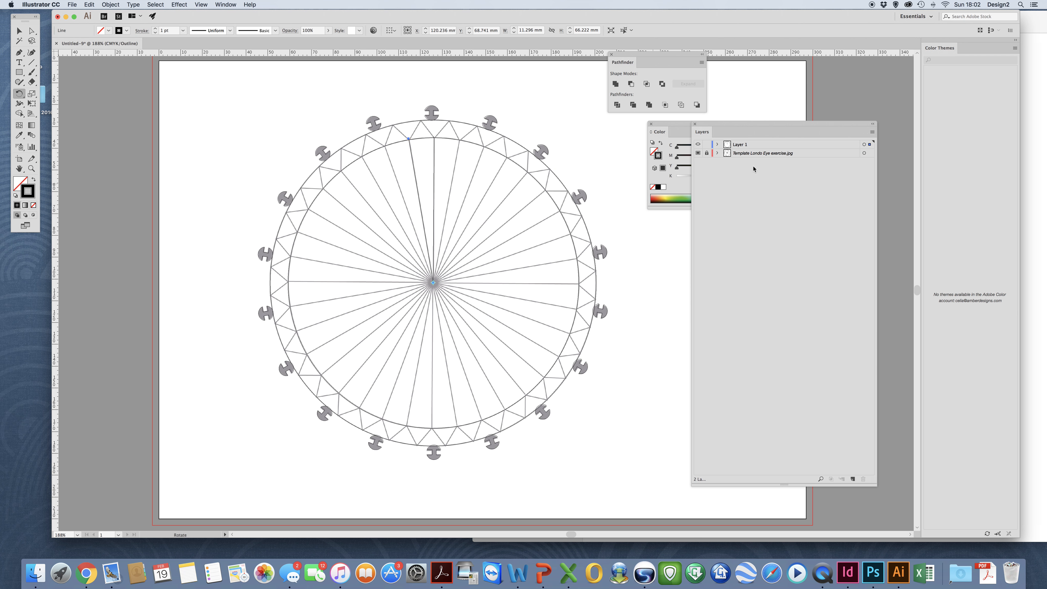
click(698, 153)
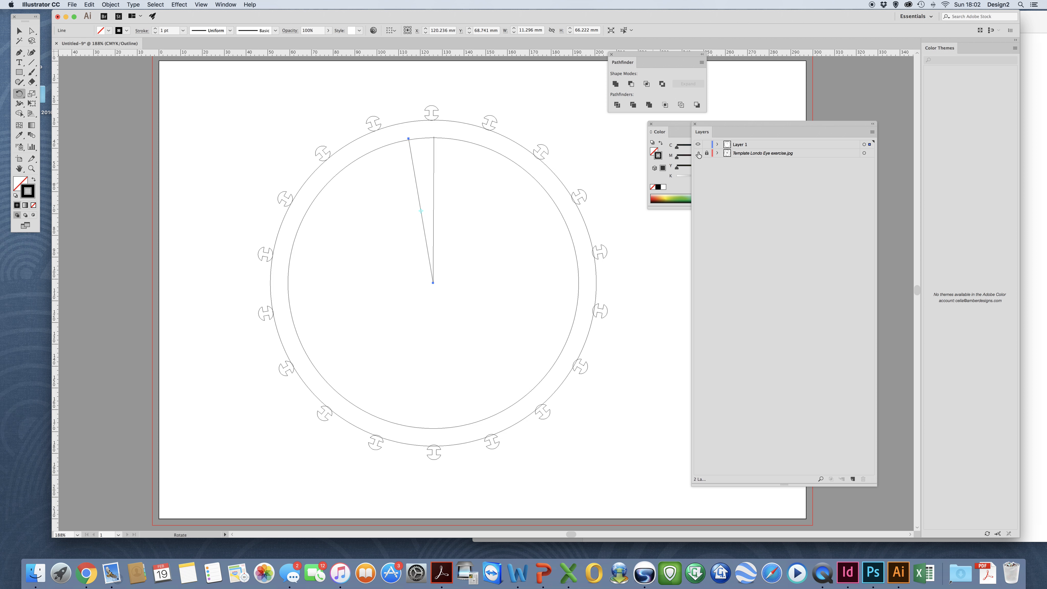
key(super+d)
key(super+d)
key(super+d)
key(super+d)
key(super+d)
key(super+d)
key(super+d)
key(super+d)
key(super+d)
key(super+d)
key(super+d)
key(super+d)
key(super+d)
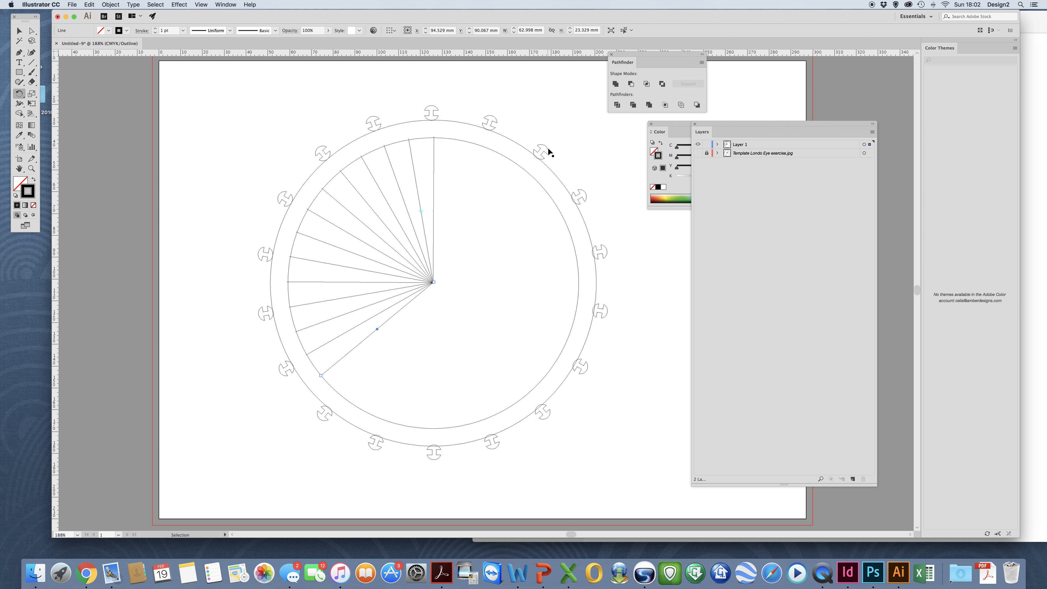
key(super+d)
key(super+d)
key(super+d)
key(super+d)
key(super+d)
key(super+d)
key(super+d)
key(super+d)
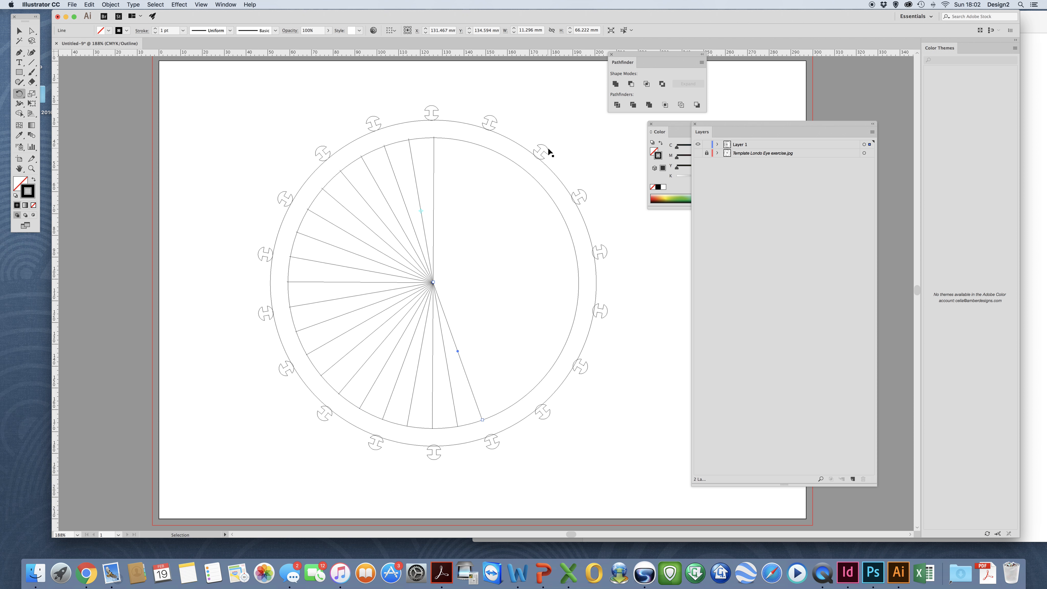
key(super+d)
key(super+d)
key(super+d)
key(super+d)
key(super+d)
key(super+d)
key(super+d)
key(super+d)
key(super+d)
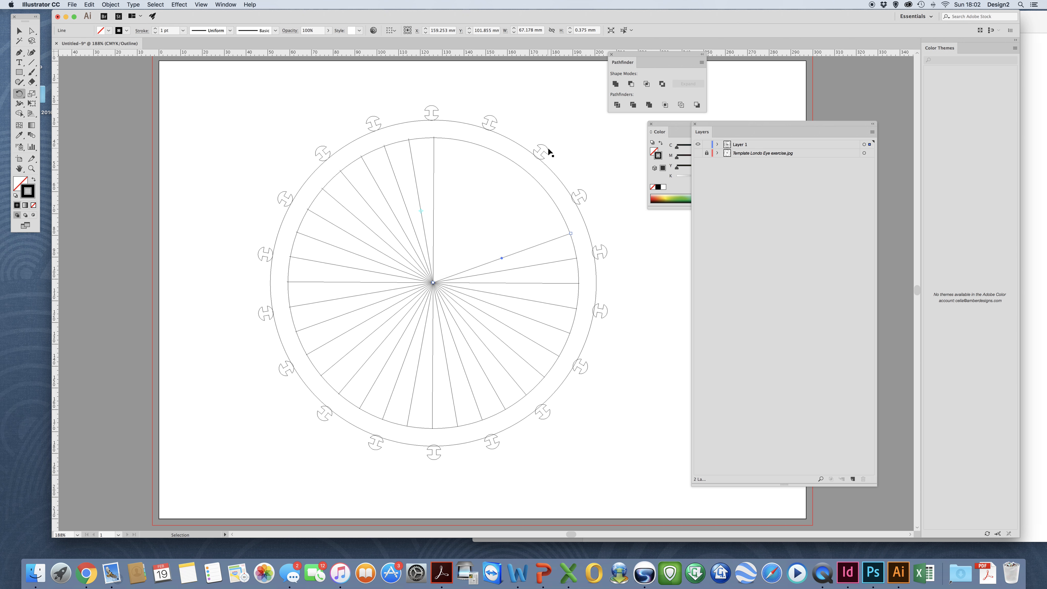
key(super+d)
key(super+d)
key(super+d)
key(super+d)
click(698, 153)
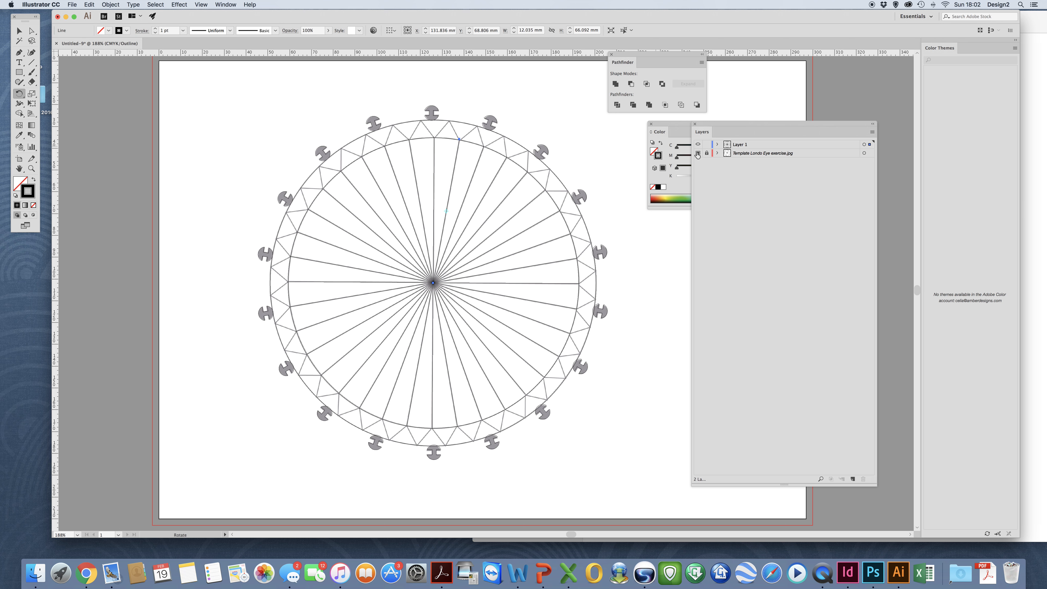
click(201, 4)
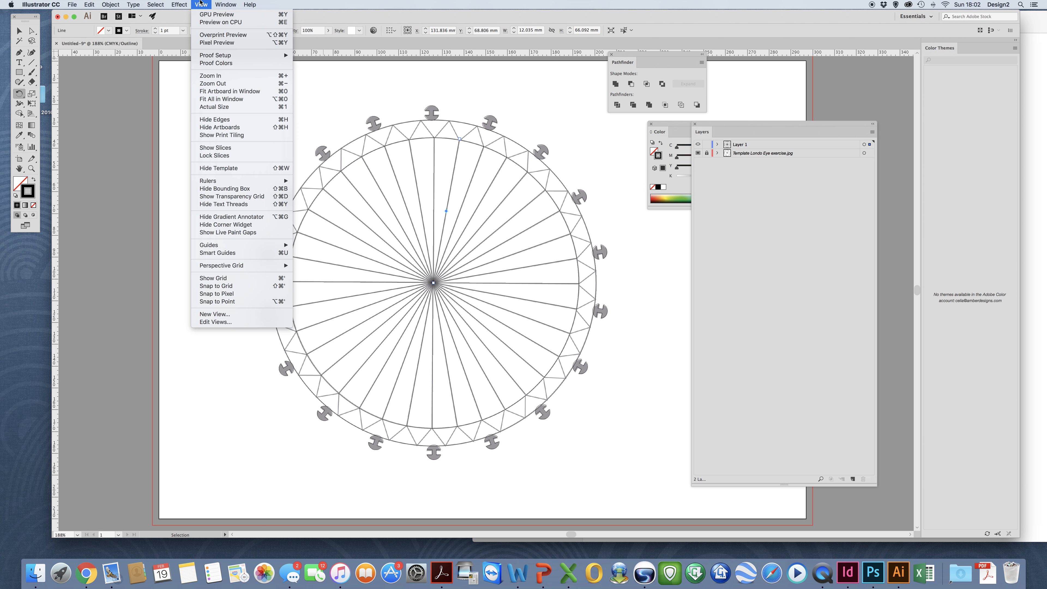
Switch to GPU Preview, hide the template, and enlarge the inner ring slightly to meet the spokes.
click(209, 14)
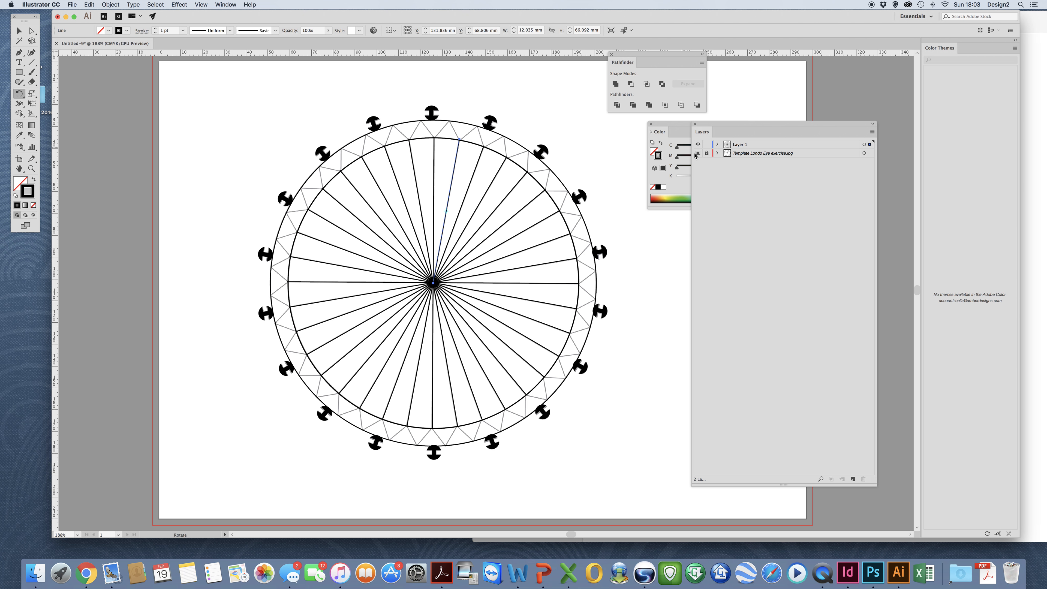
click(698, 153)
click(20, 31)
click(304, 133)
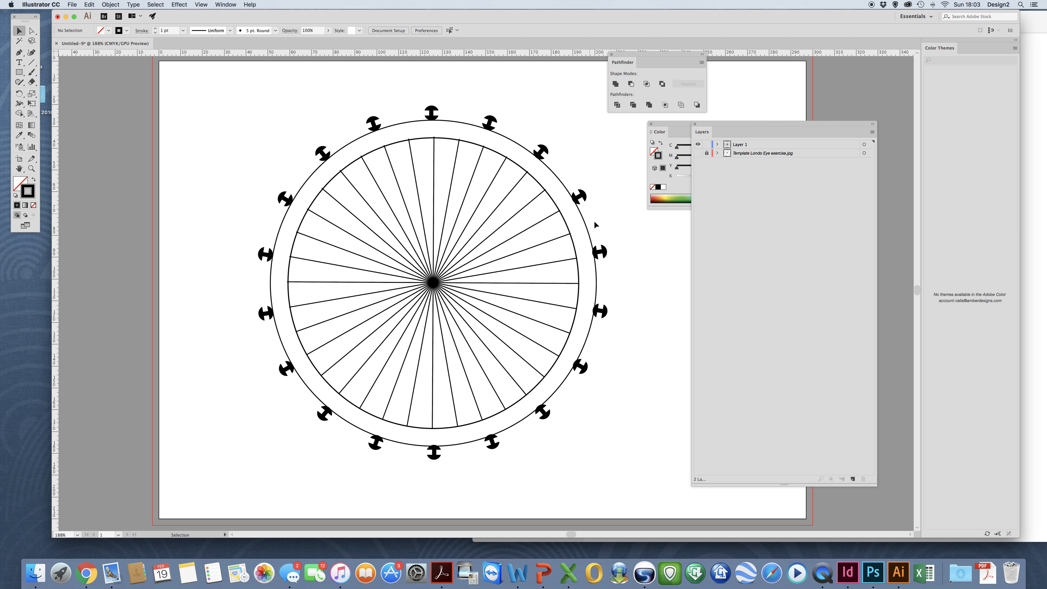
click(450, 139)
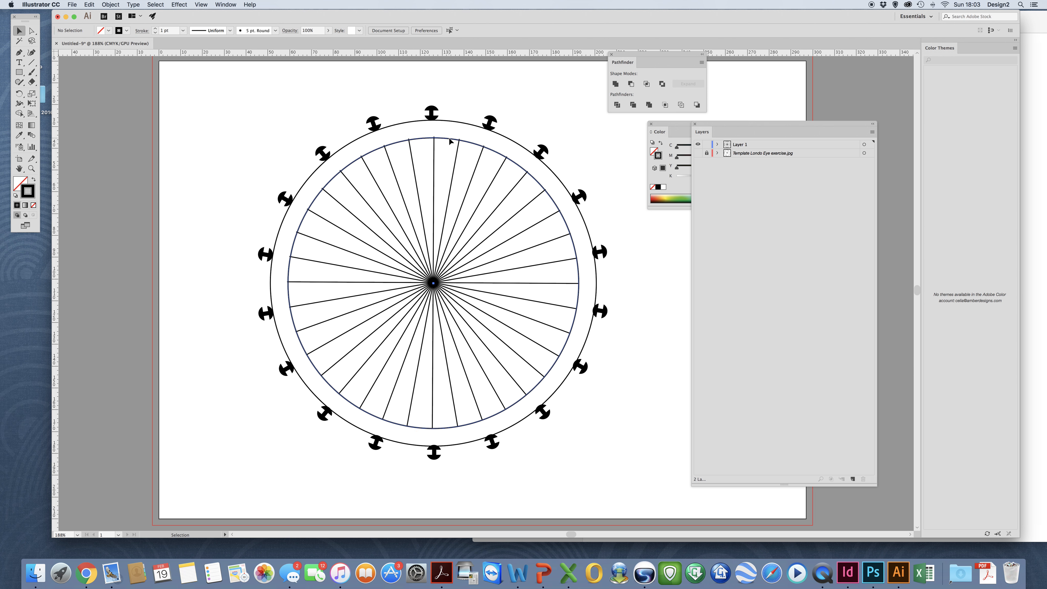
drag(289, 139, 288, 138)
click(238, 144)
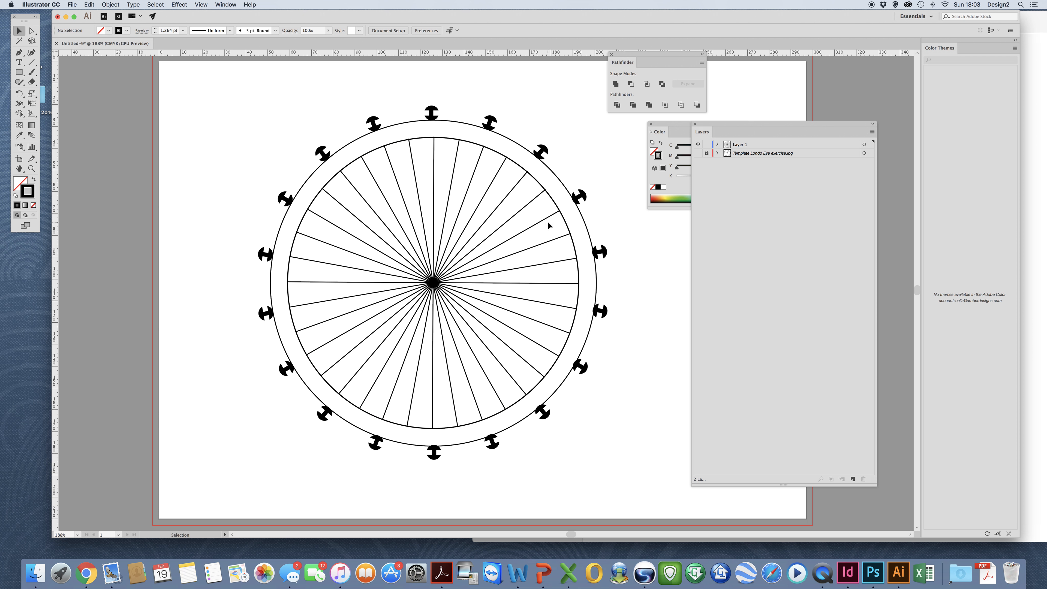
Toggle the wheel artwork and template to compare, ending with the template hidden.
click(698, 145)
click(698, 153)
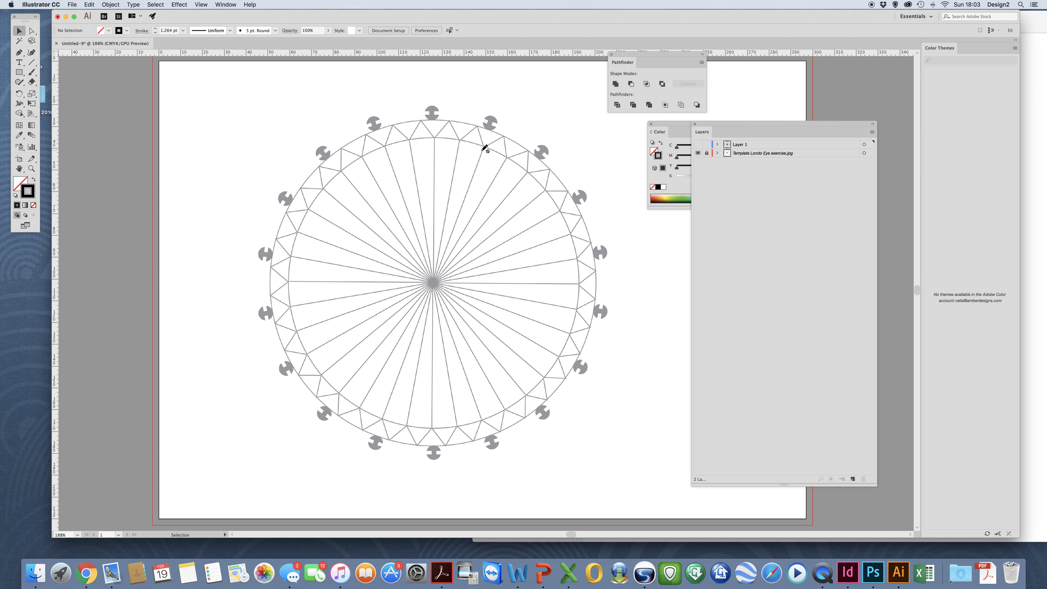
click(698, 145)
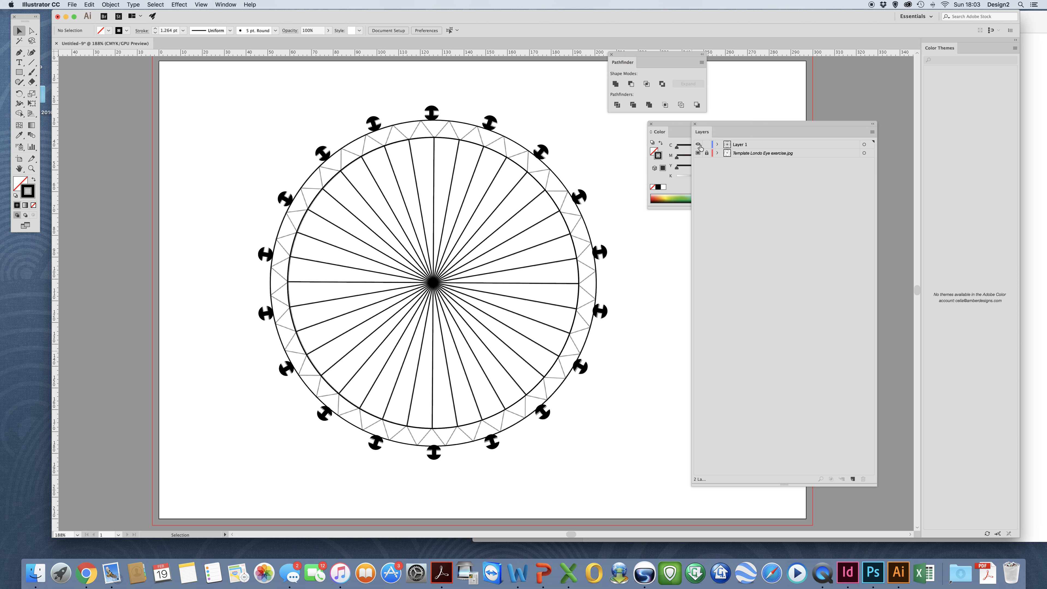
click(698, 153)
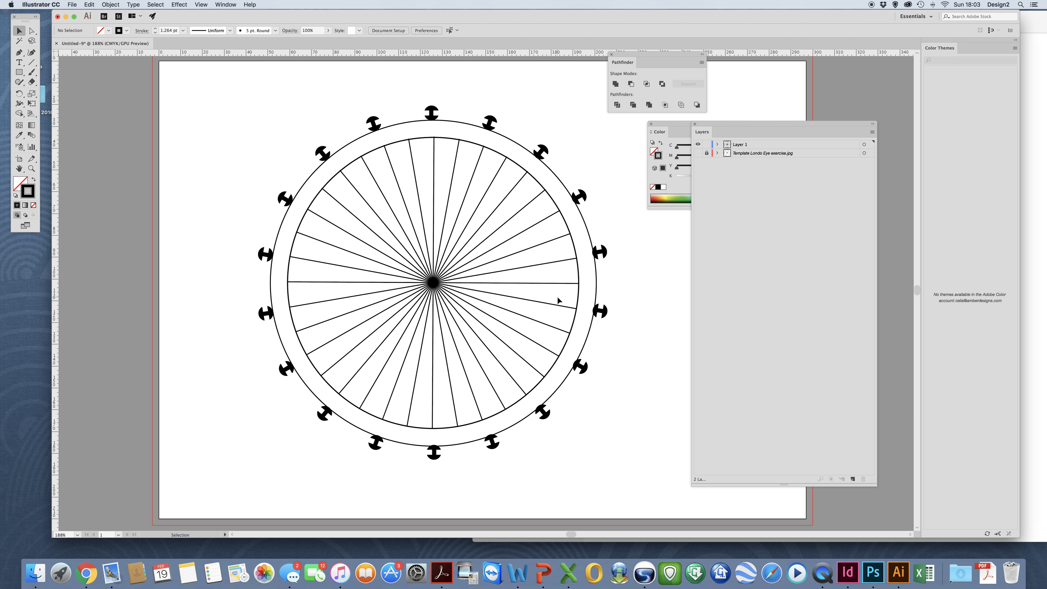